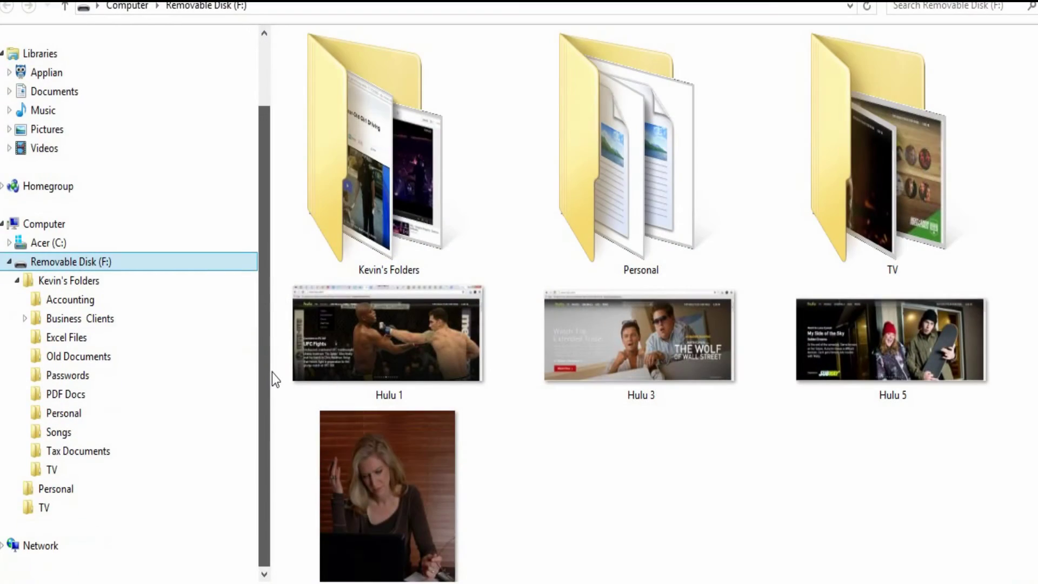
- Browse Tax Documents and open the S&P 500 Stock Price Index_data workbook in Excel
left_click(43, 453)
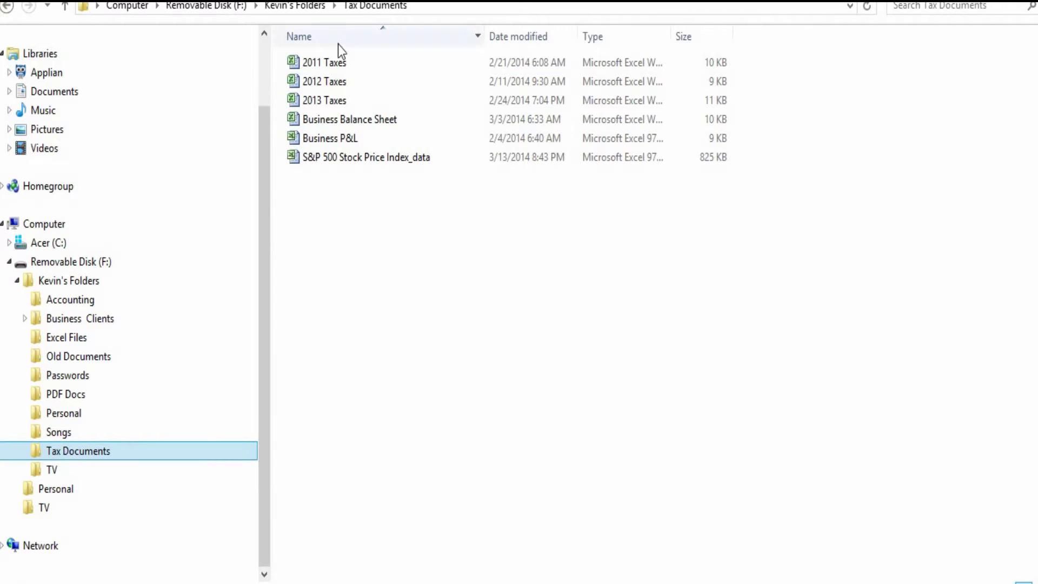
left_click(340, 70)
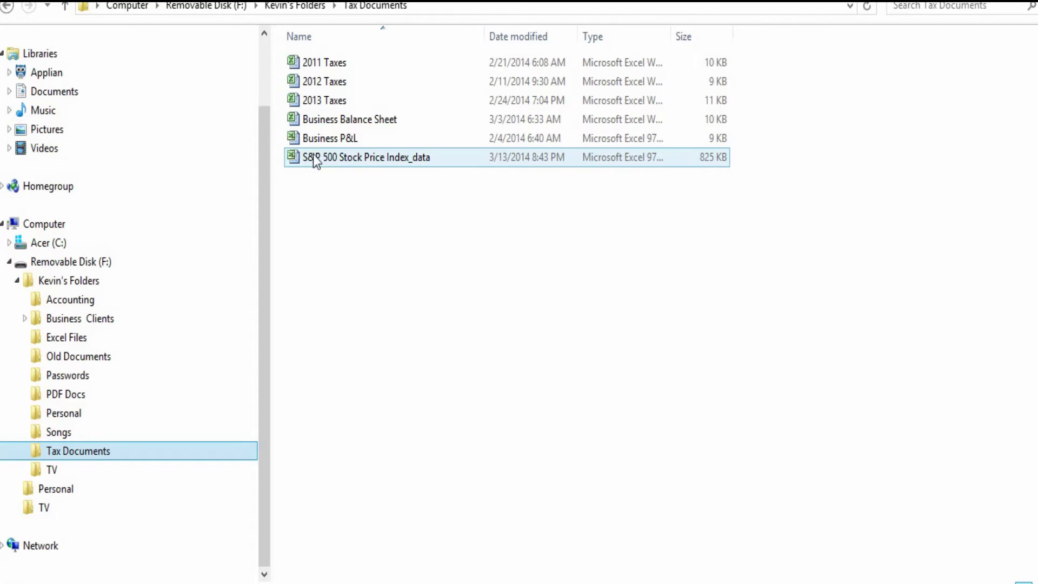
double_click(290, 159)
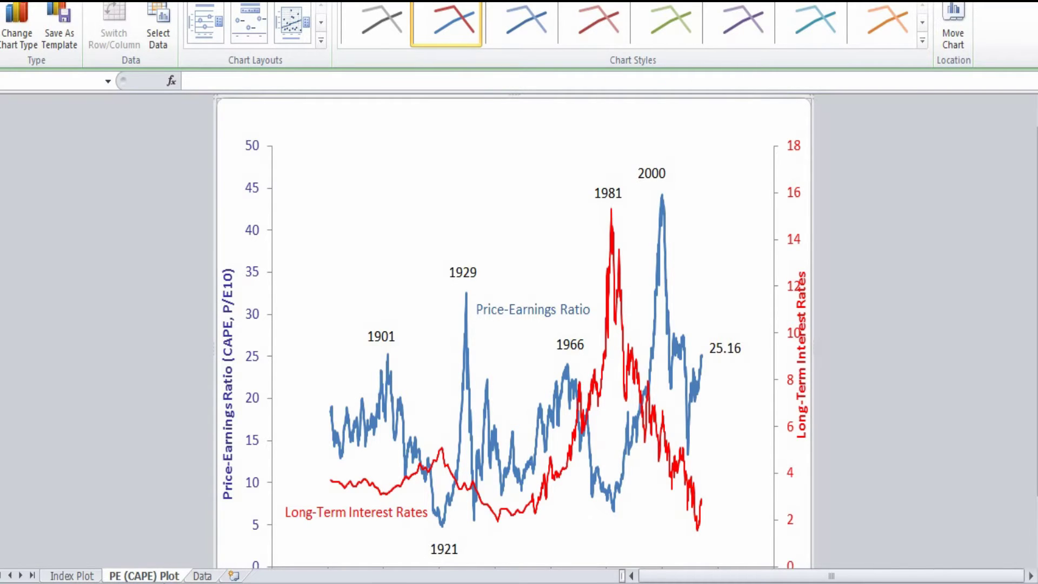
- View the workbook's Shiller Data sheet, then close Excel to reach the Songs folder
left_click(202, 577)
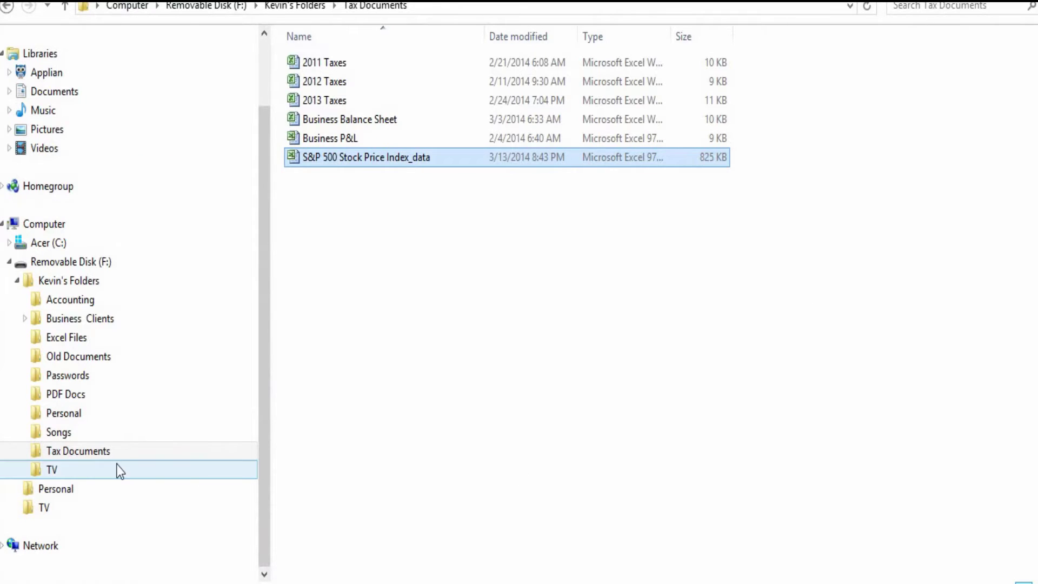
left_click(59, 432)
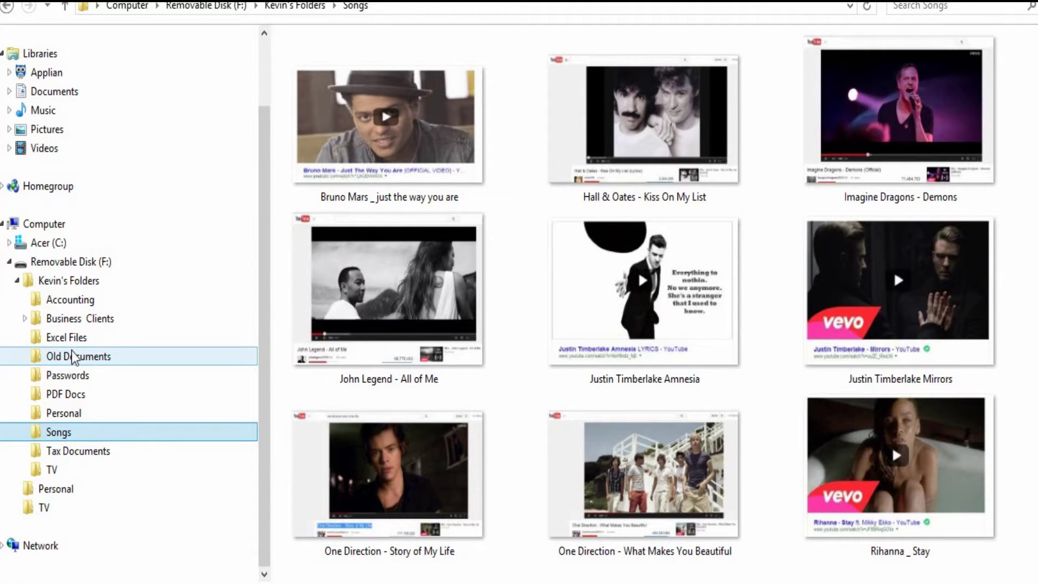
left_click(68, 375)
scroll(641, 324, "down", 1)
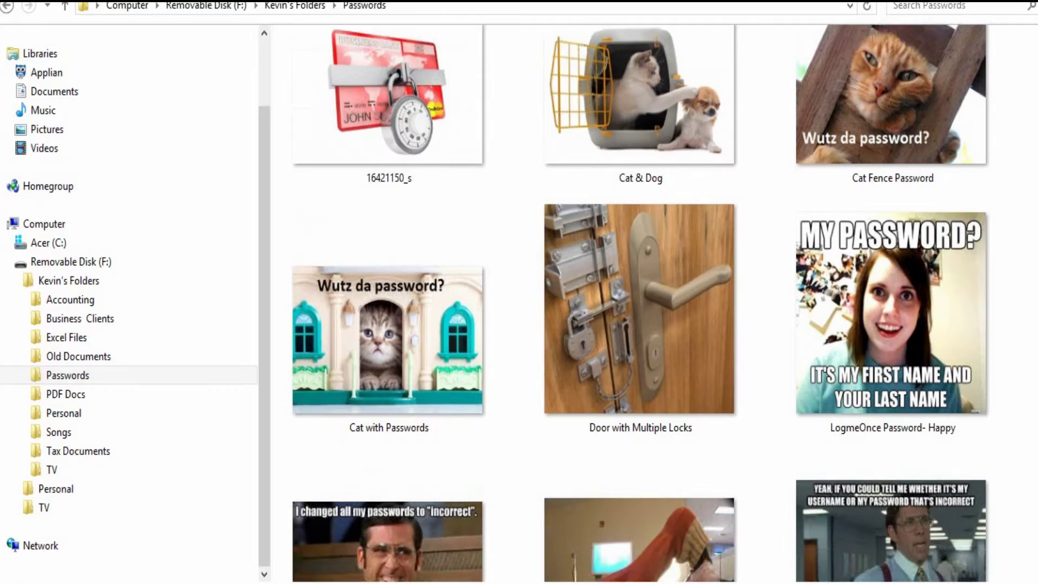
scroll(640, 325, "down", 1)
scroll(640, 324, "down", 1)
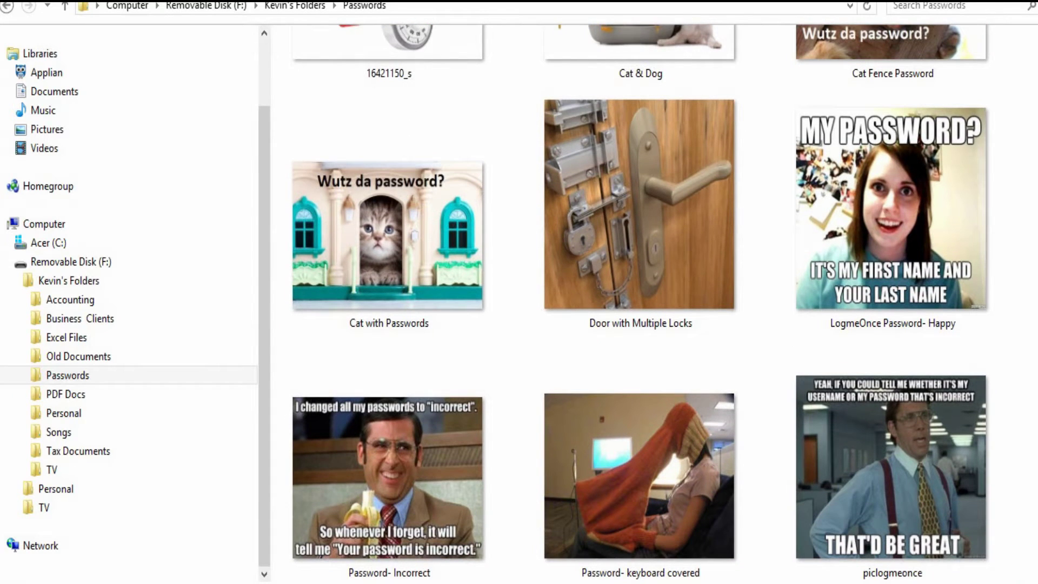
mouse_move(53, 470)
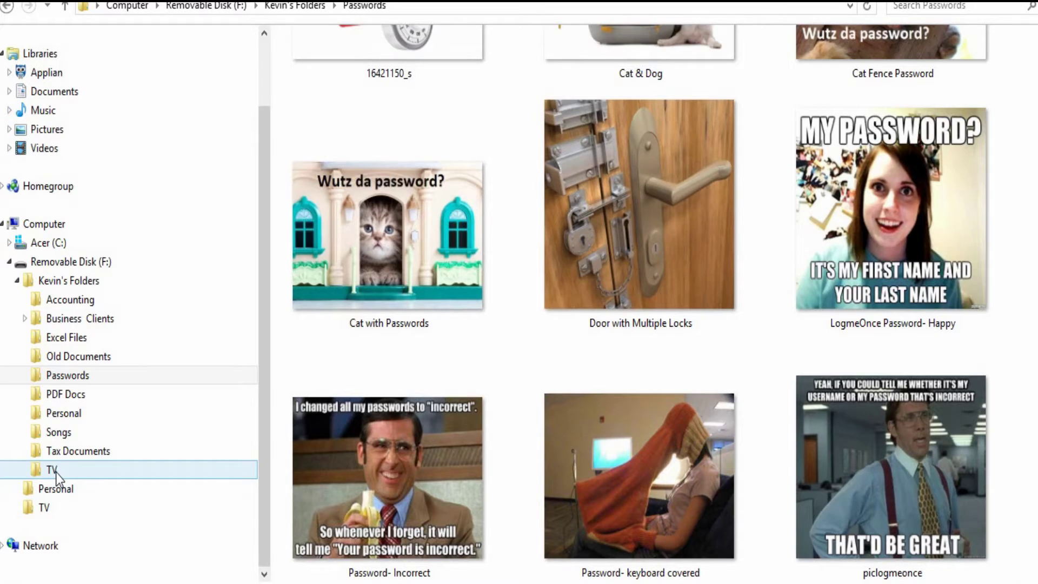
left_click(52, 471)
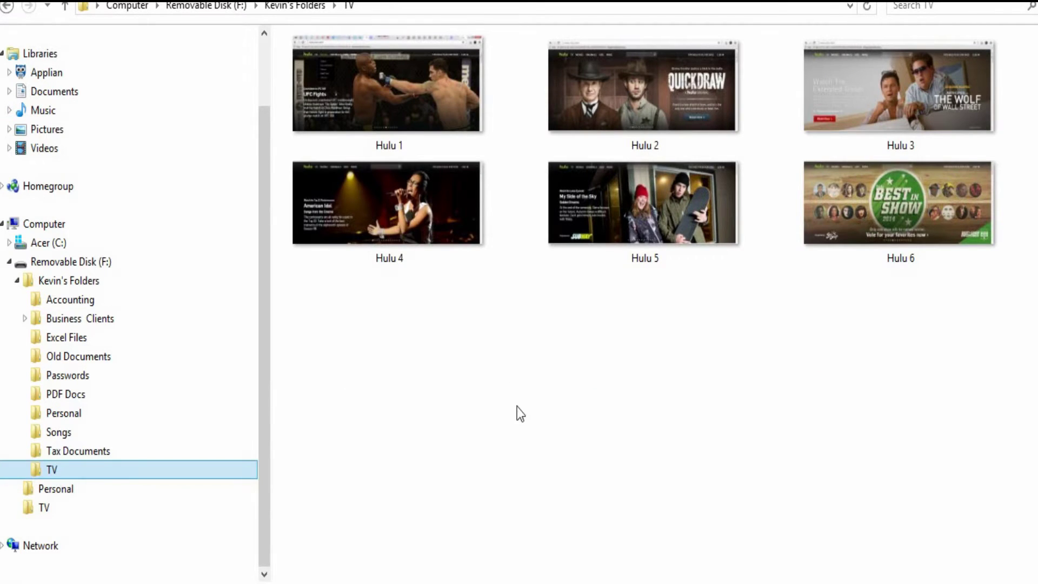
left_click(66, 437)
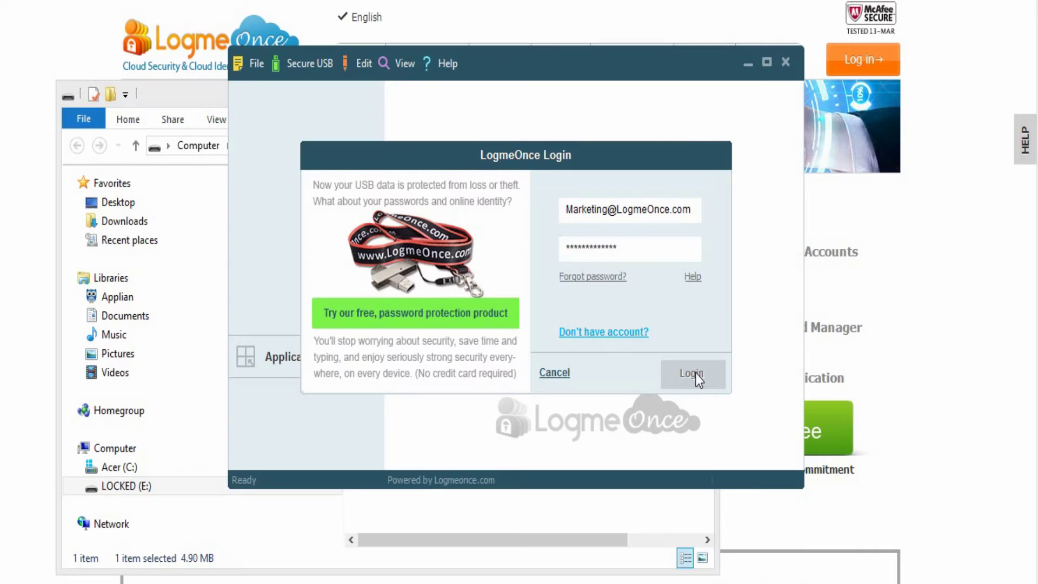
- Unlock the drive, open file00000003 in Notepad and select its scrambled text
left_click(696, 374)
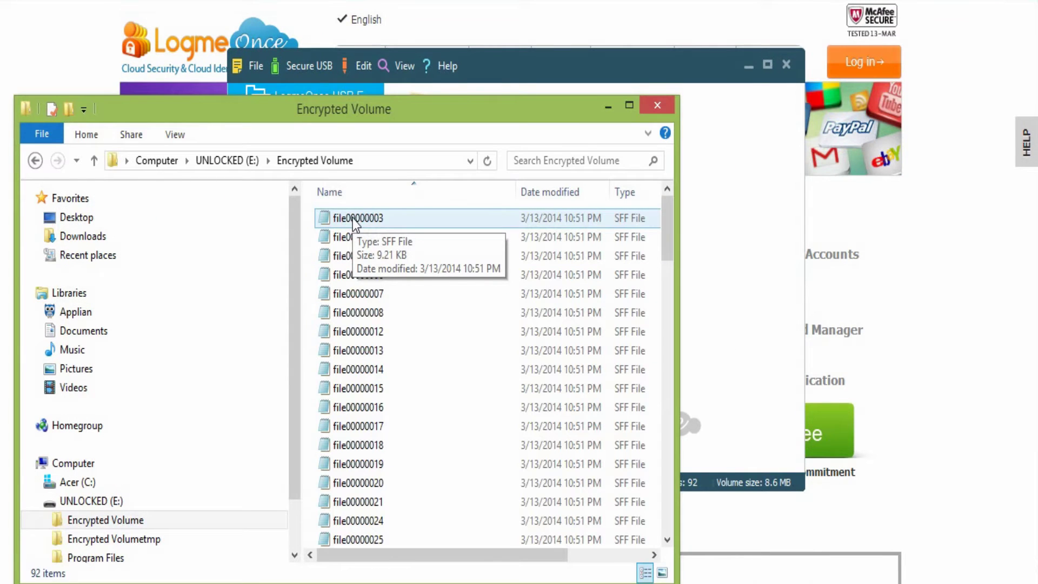
double_click(353, 220)
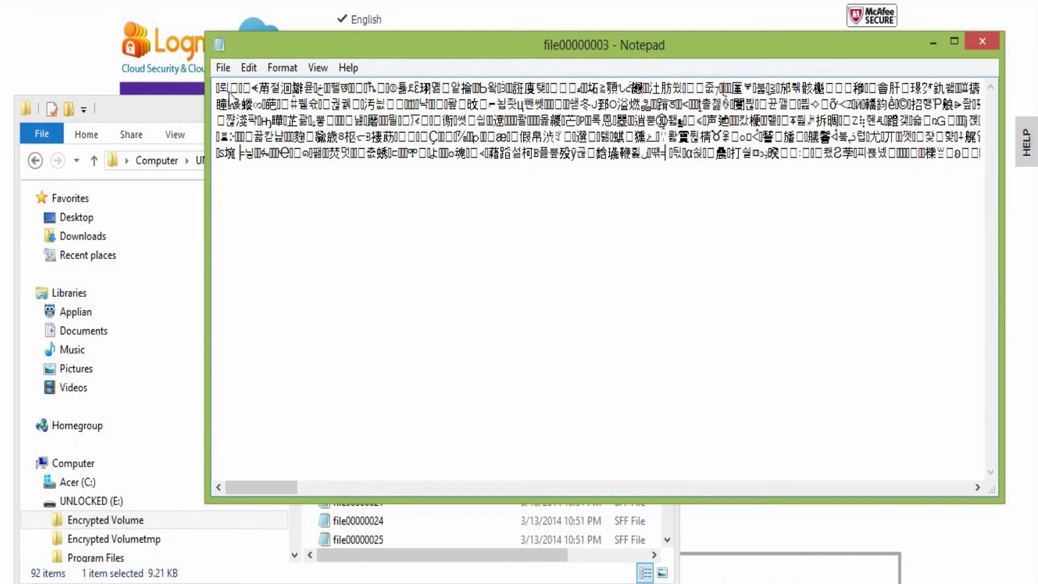
left_click_drag(230, 91, 871, 158)
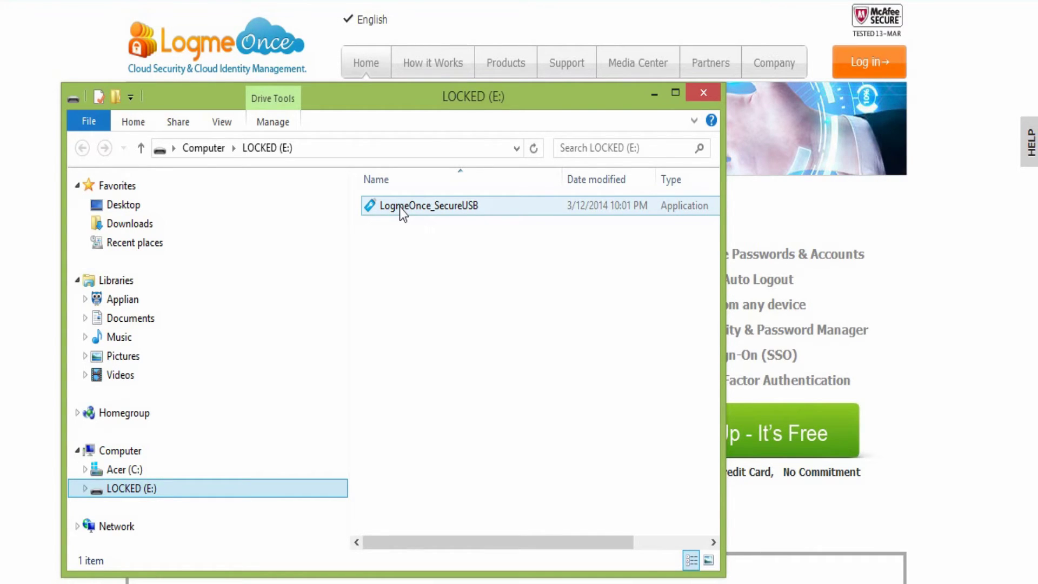
- Launch LogmeOnce_SecureUSB from the drive and log in with the account password
double_click(400, 207)
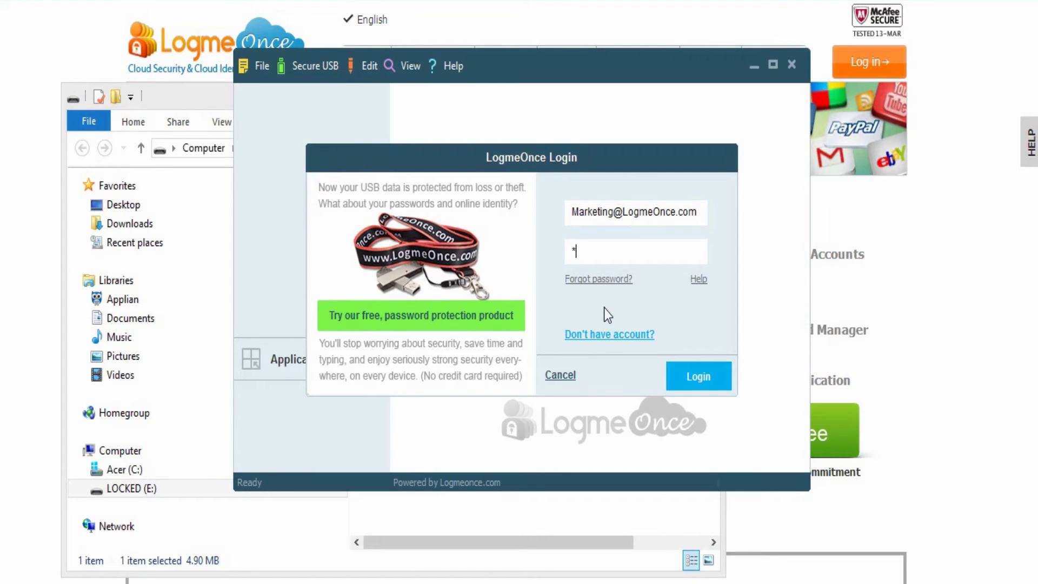
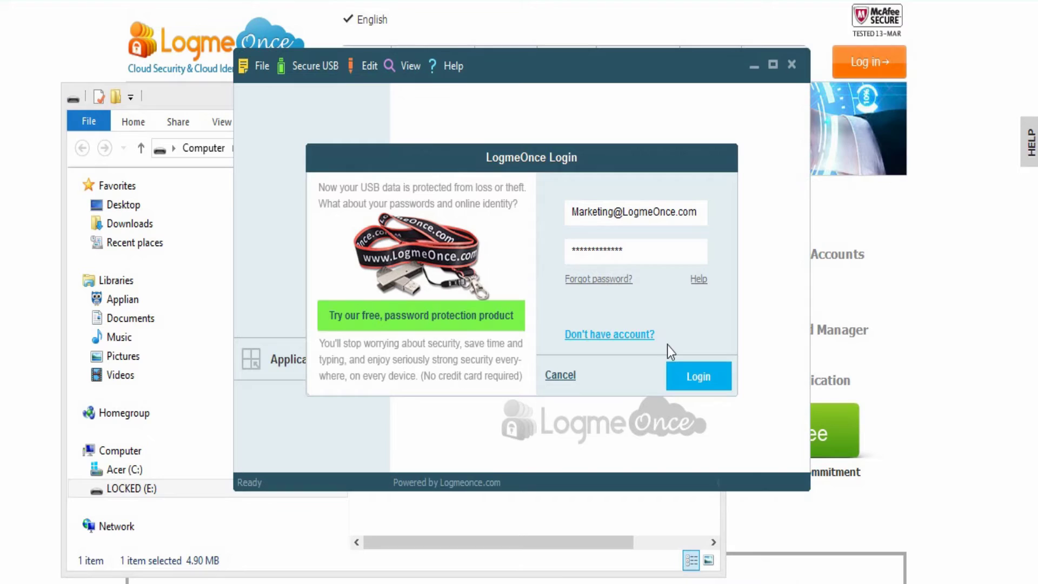
left_click(702, 376)
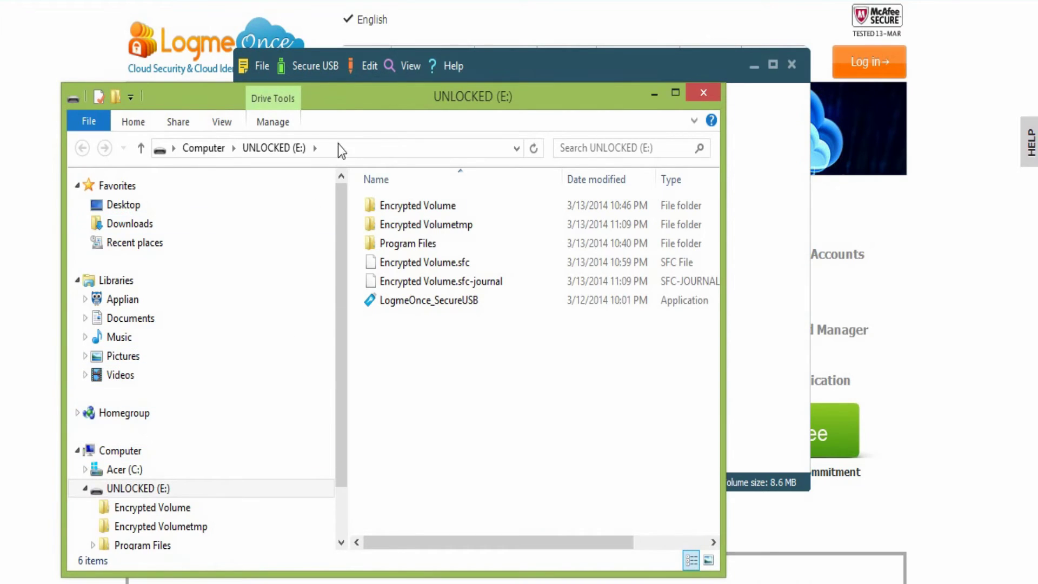
- Open file00000003 from Encrypted Volume in Notepad, select its scrambled text, and close it
mouse_move(351, 92)
left_mouse_down()
mouse_move(288, 138)
mouse_move(309, 116)
left_mouse_up()
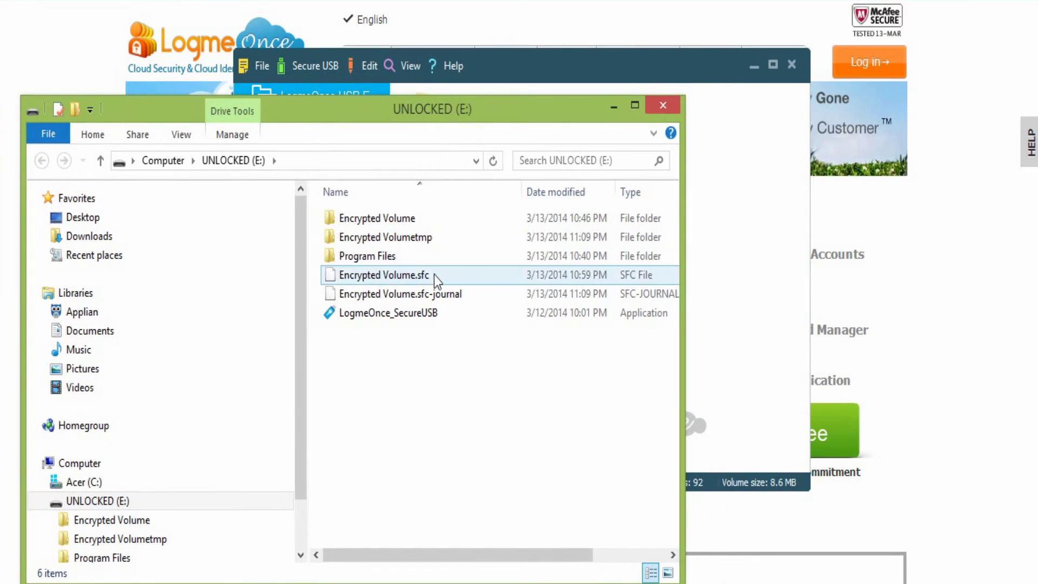
double_click(400, 218)
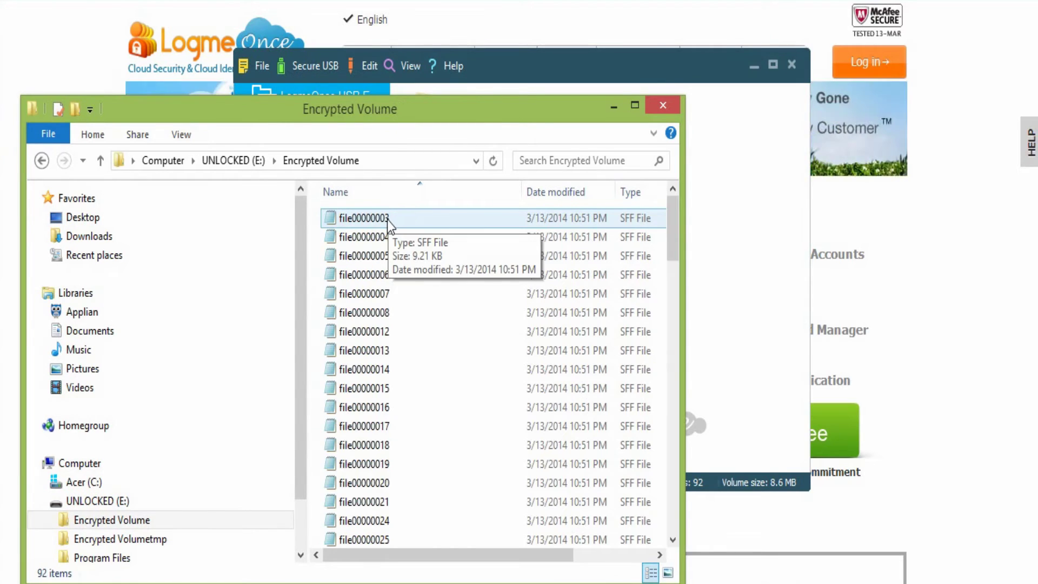
double_click(365, 219)
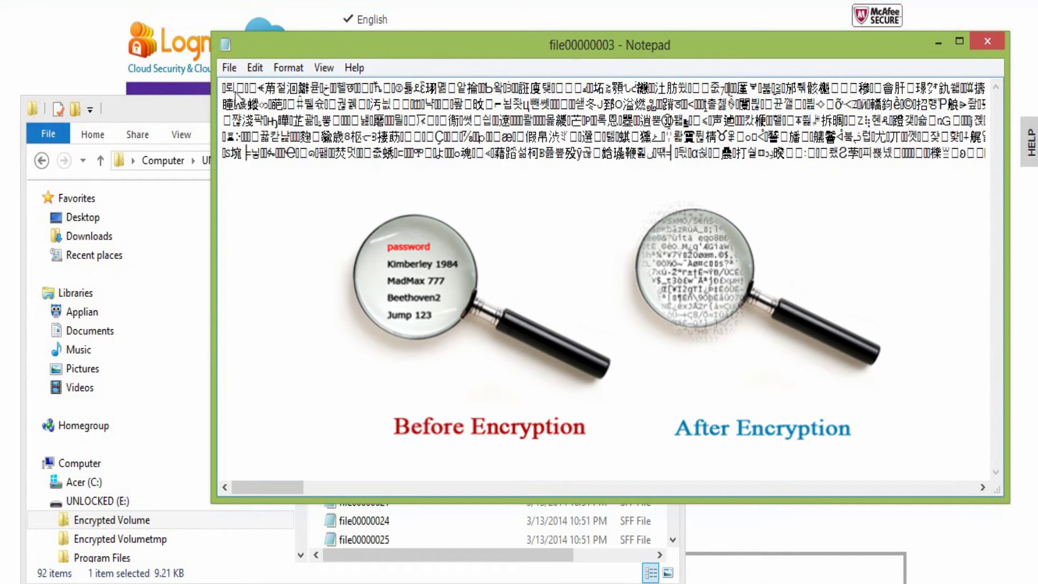
left_click_drag(235, 87, 873, 154)
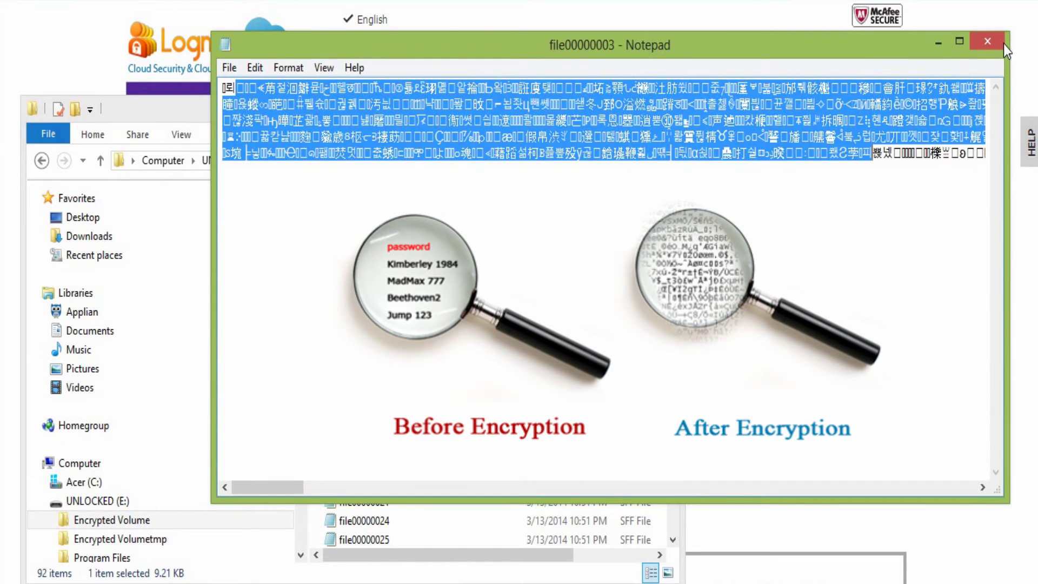
left_click(990, 49)
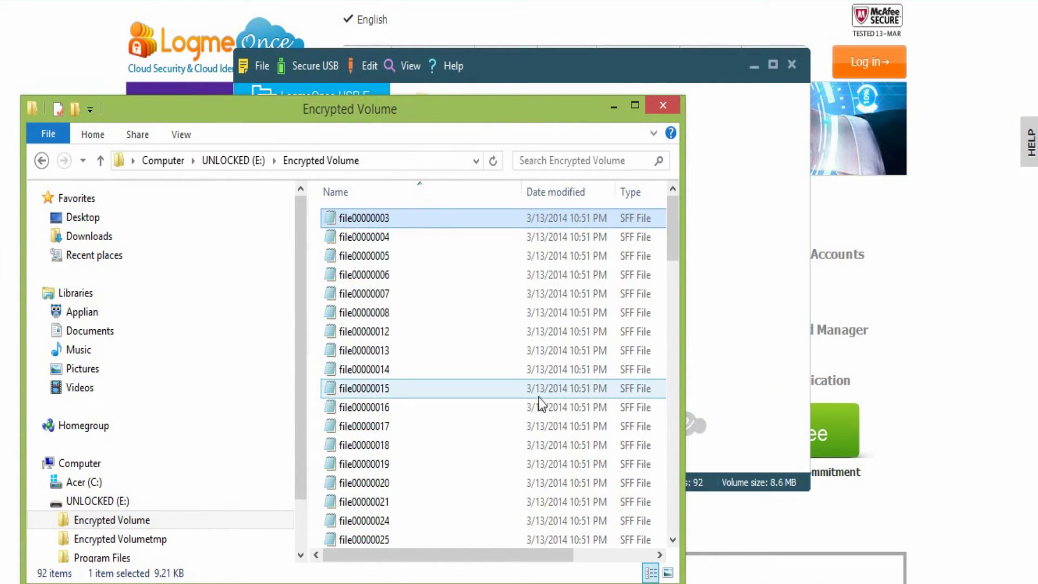
- View file00000014's scrambled text, close it, and return to the Secure USB window
double_click(391, 370)
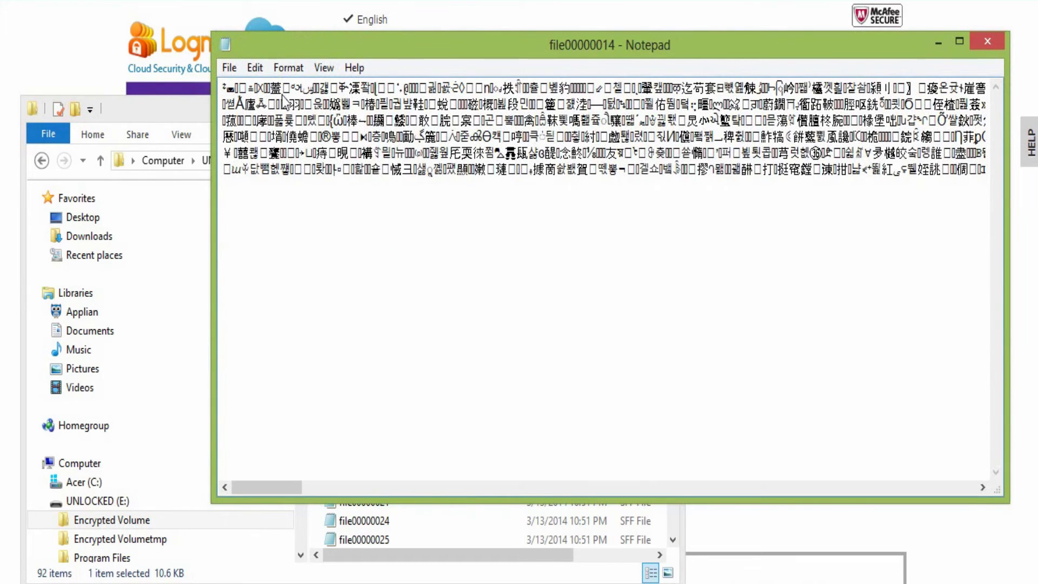
left_click_drag(224, 87, 696, 199)
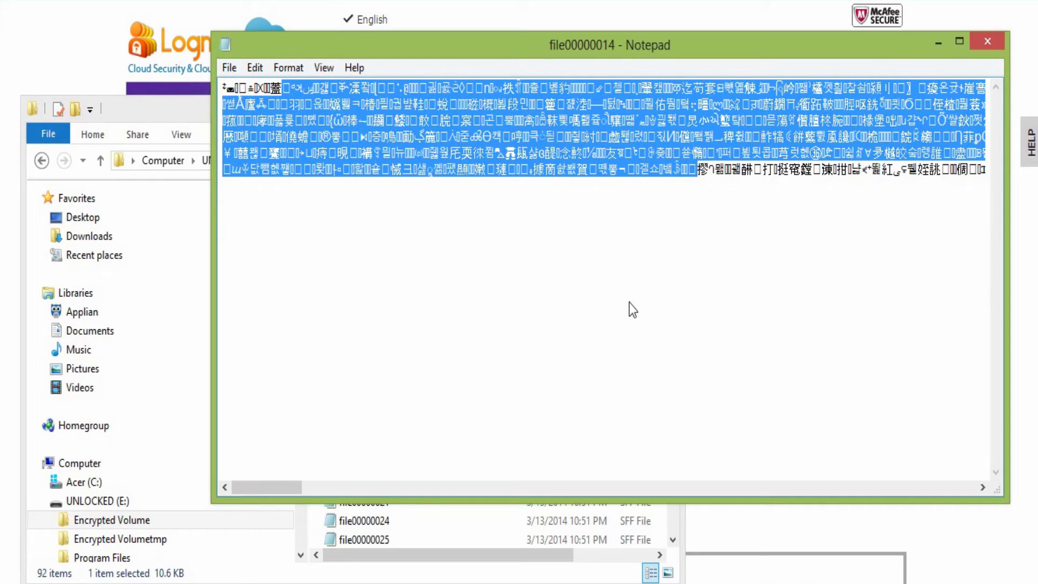
left_click(998, 48)
left_click(690, 71)
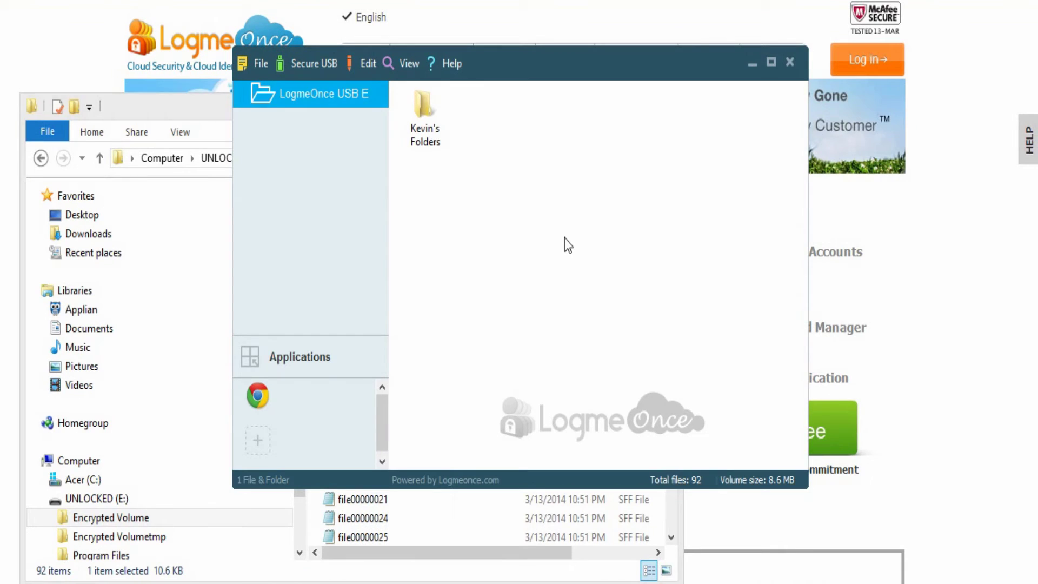
- Open the personal folder, then view file00000024's scrambled text in Notepad and close it
double_click(422, 106)
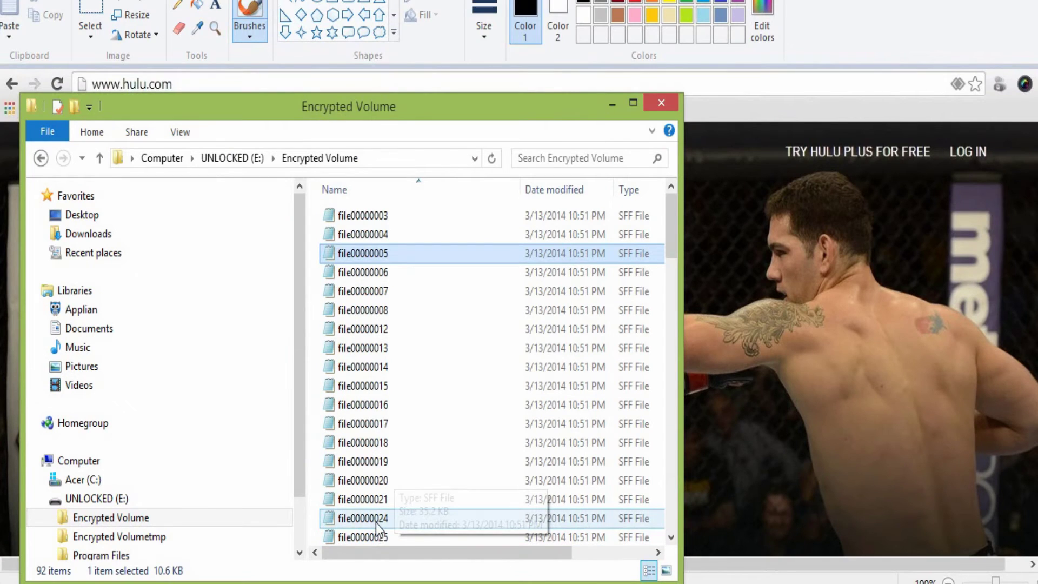
double_click(376, 522)
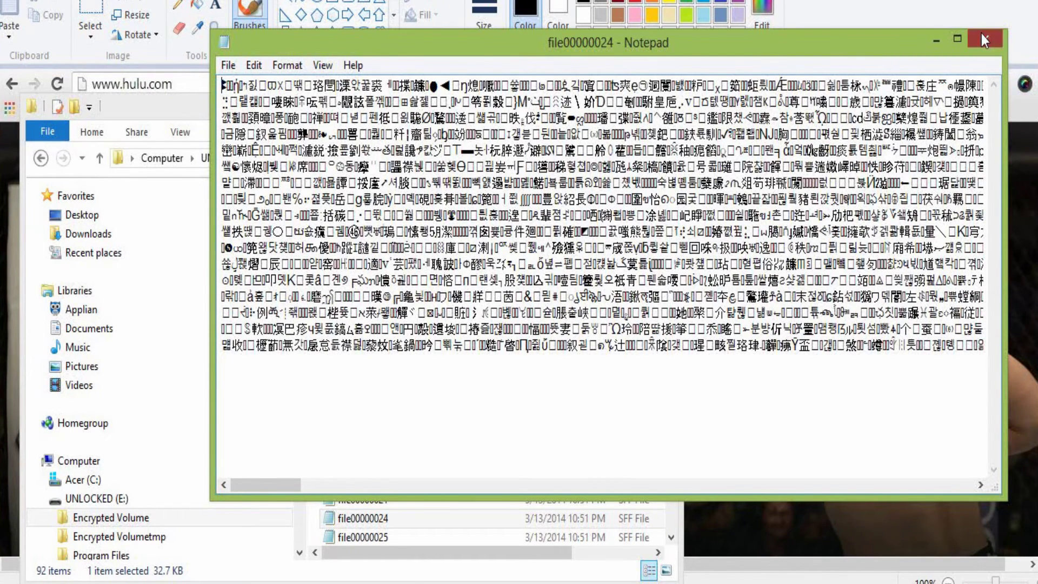
left_click(982, 33)
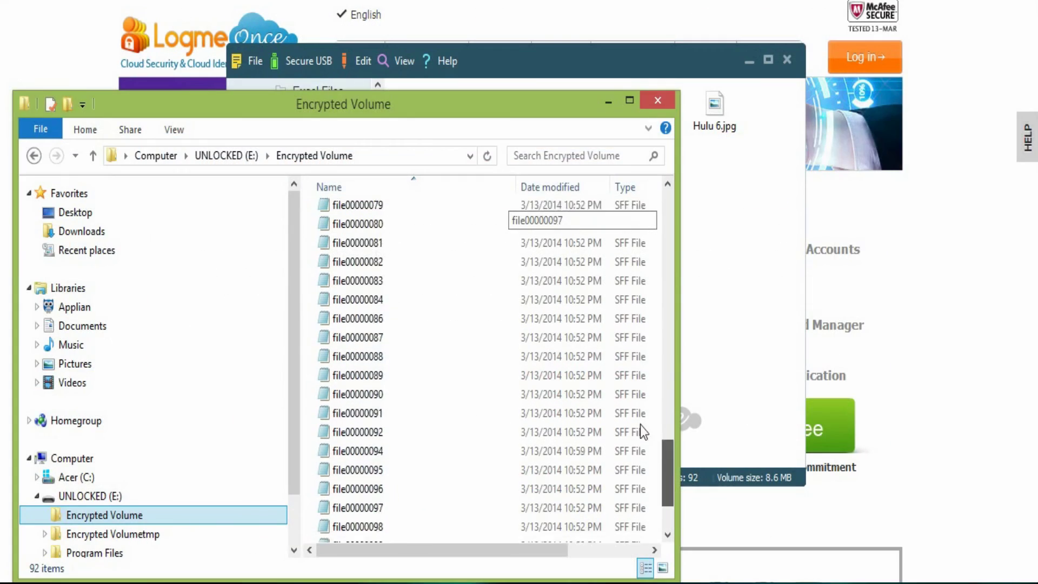
- Sort by Date modified, view and close the newest file00000094, then return to Secure USB
left_click(566, 190)
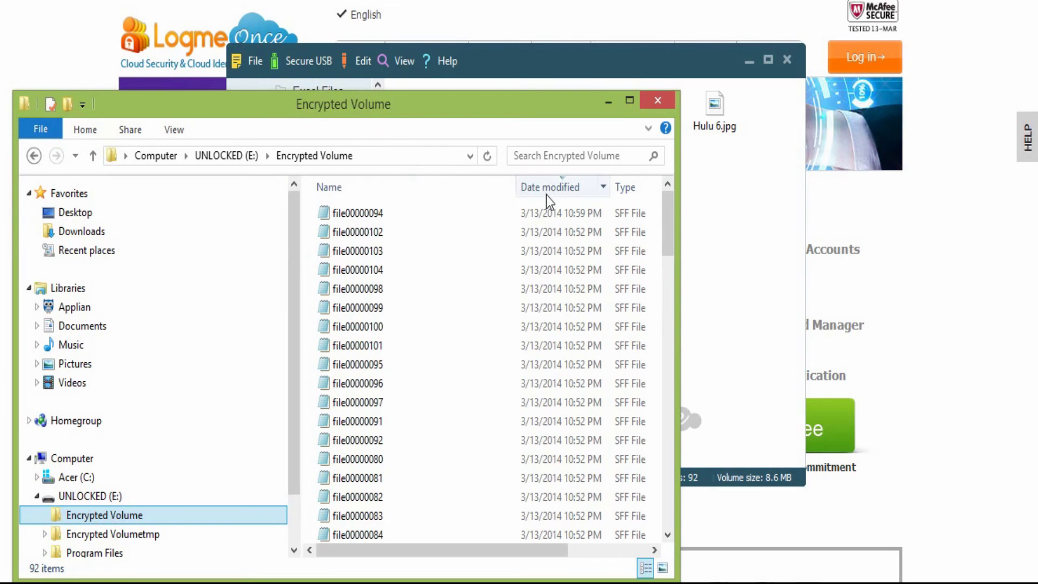
double_click(389, 213)
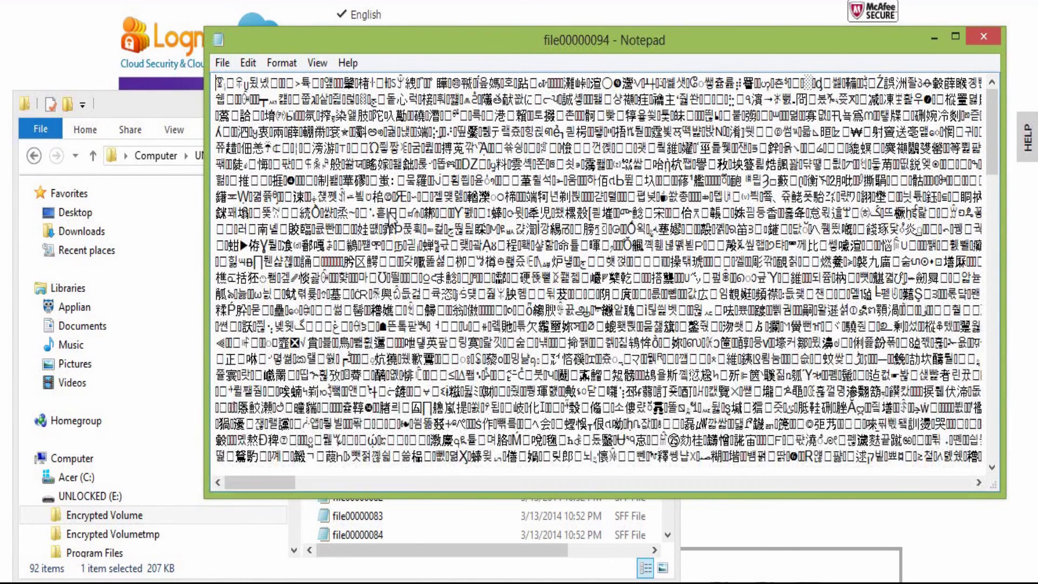
left_click(981, 37)
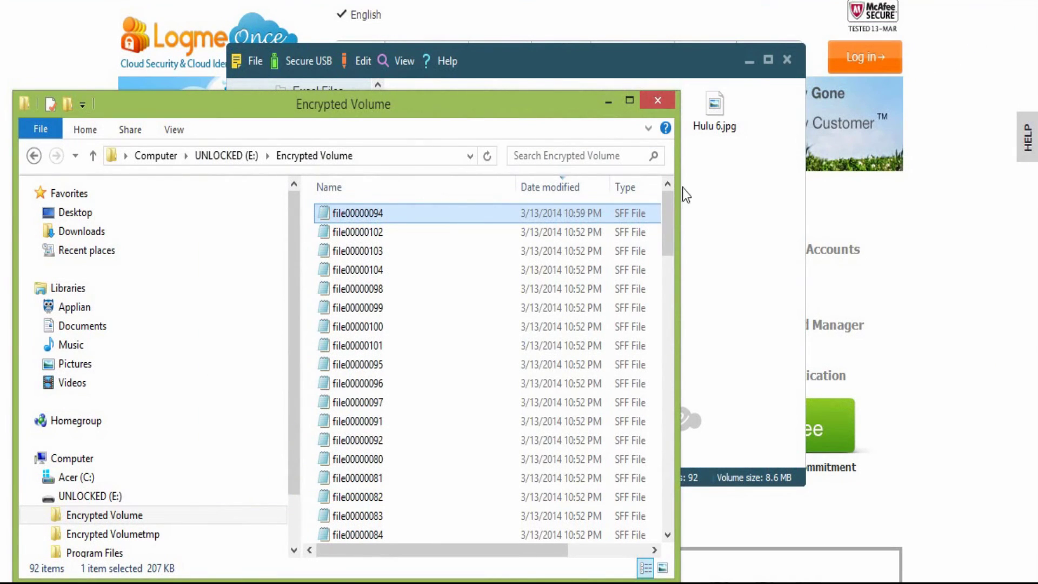
left_click(761, 236)
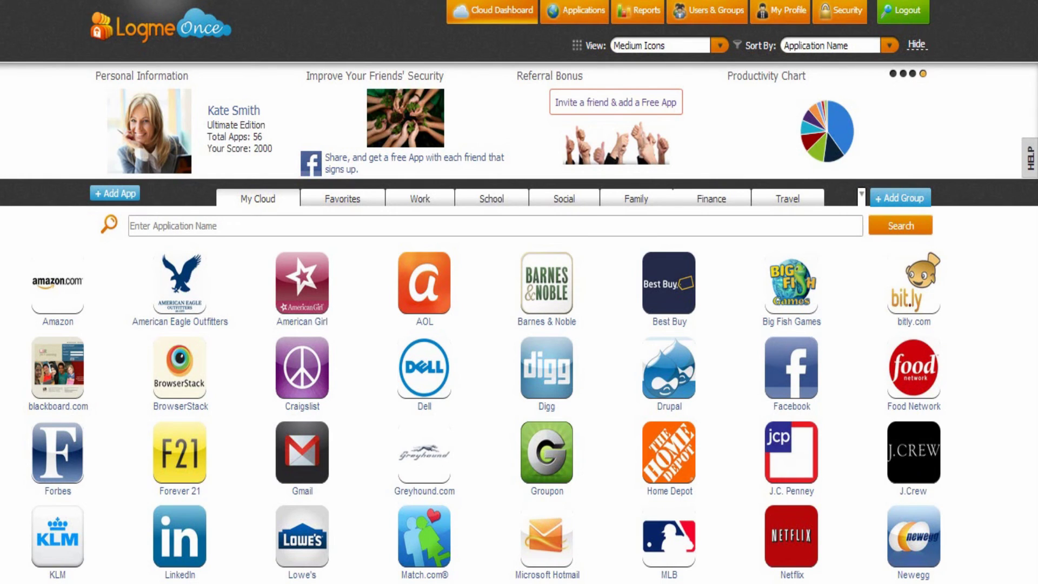
scroll(1005, 345, "down", 1)
scroll(1005, 345, "down", 1)
scroll(1005, 345, "down", 2)
scroll(1005, 345, "down", 3)
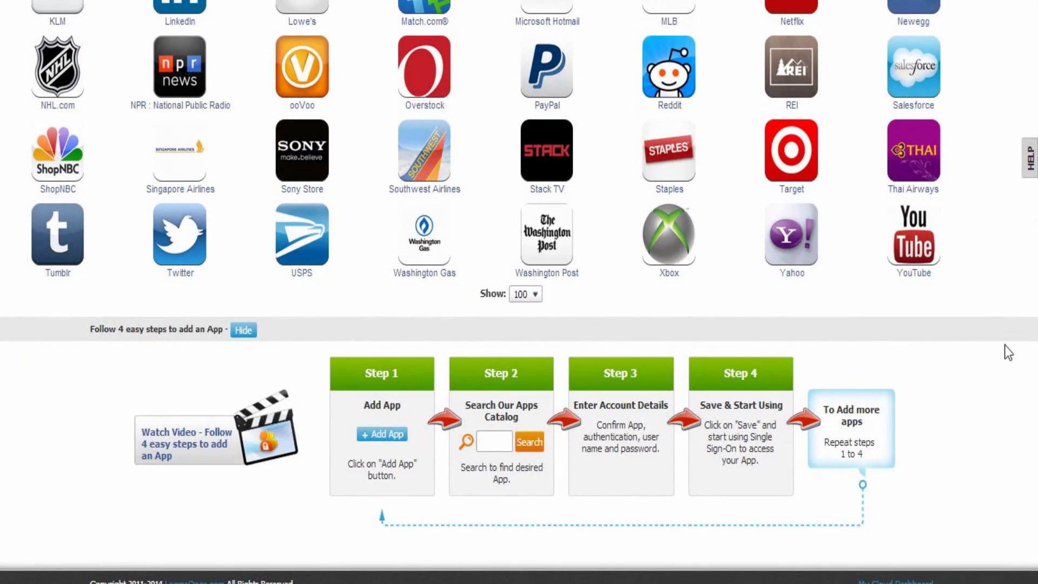
scroll(1006, 345, "up", 1)
scroll(1009, 260, "up", 5)
scroll(1009, 69, "up", 1)
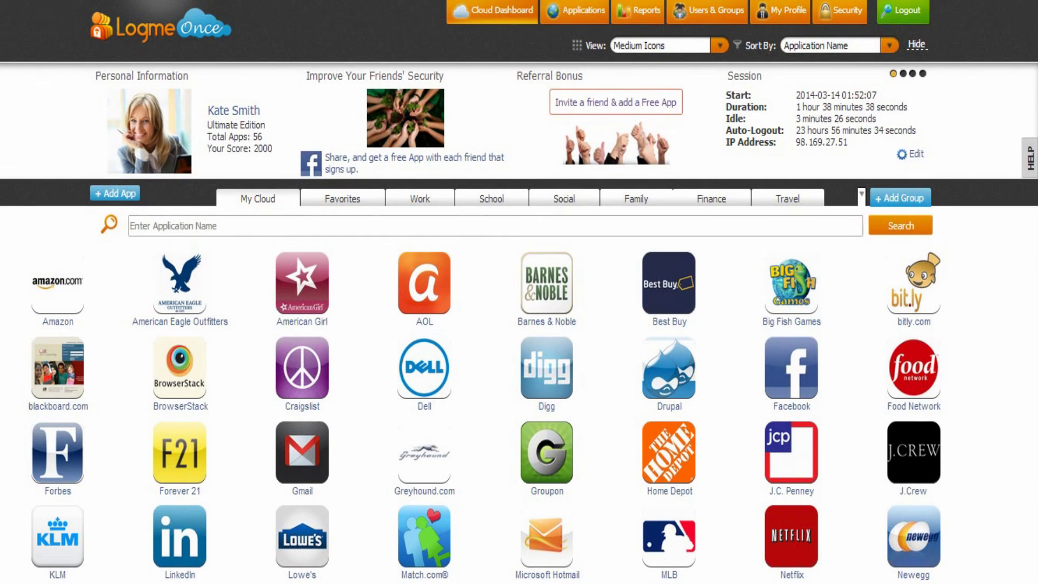